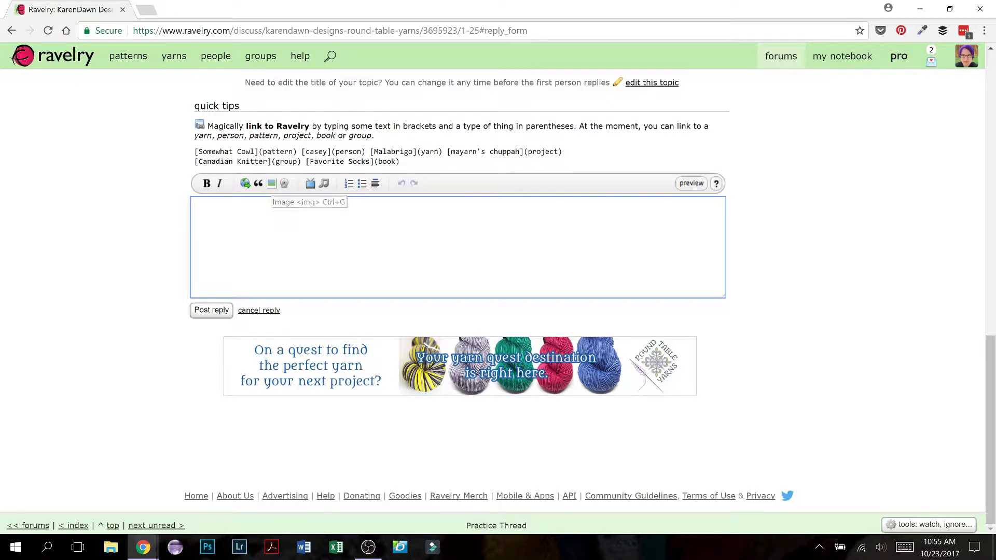
{"action": "left_click", "coordinate": [270, 188]}
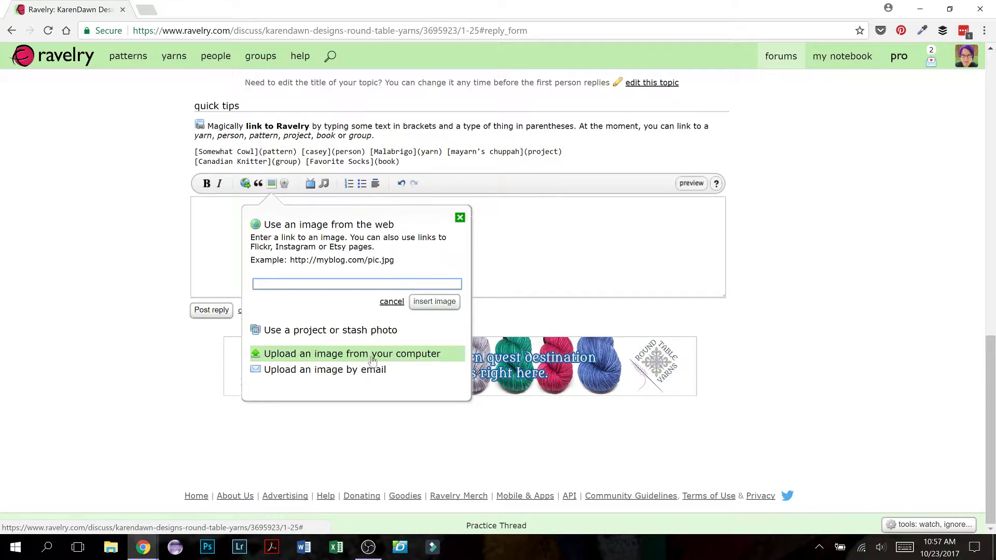
Choose the chalkboard yarn photo from Downloads > Knitting Humor as the computer upload
{"action": "left_click", "coordinate": [373, 355]}
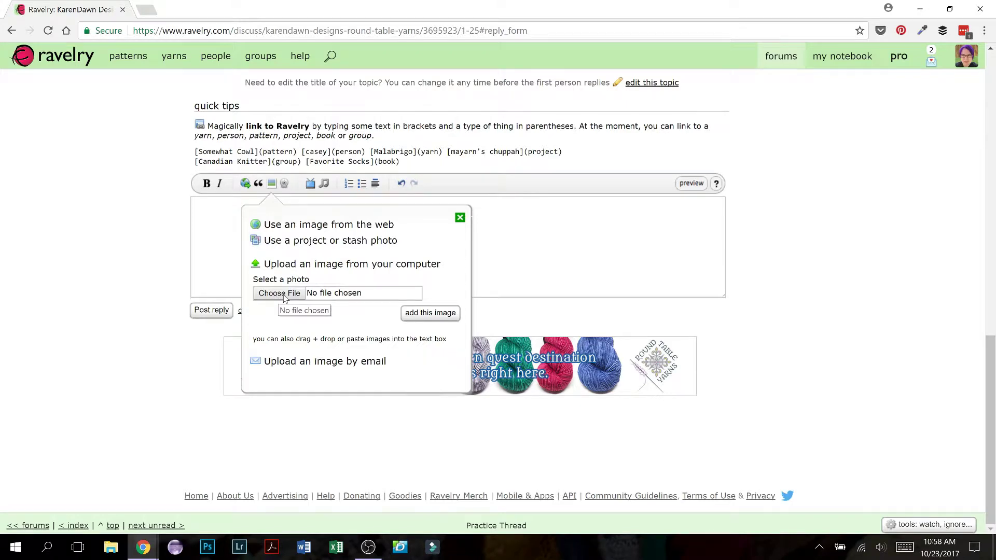
{"action": "left_click", "coordinate": [284, 293]}
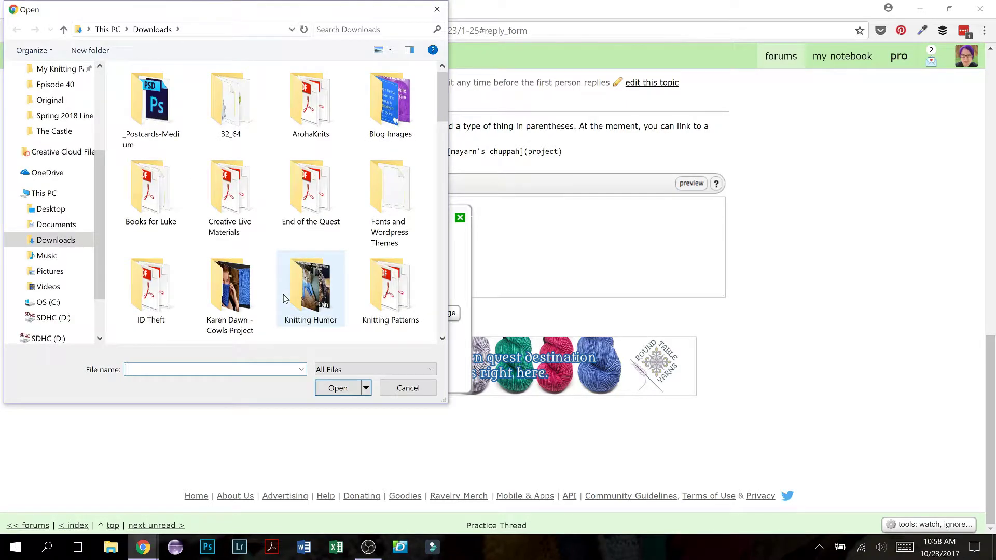
{"action": "left_click", "coordinate": [311, 285]}
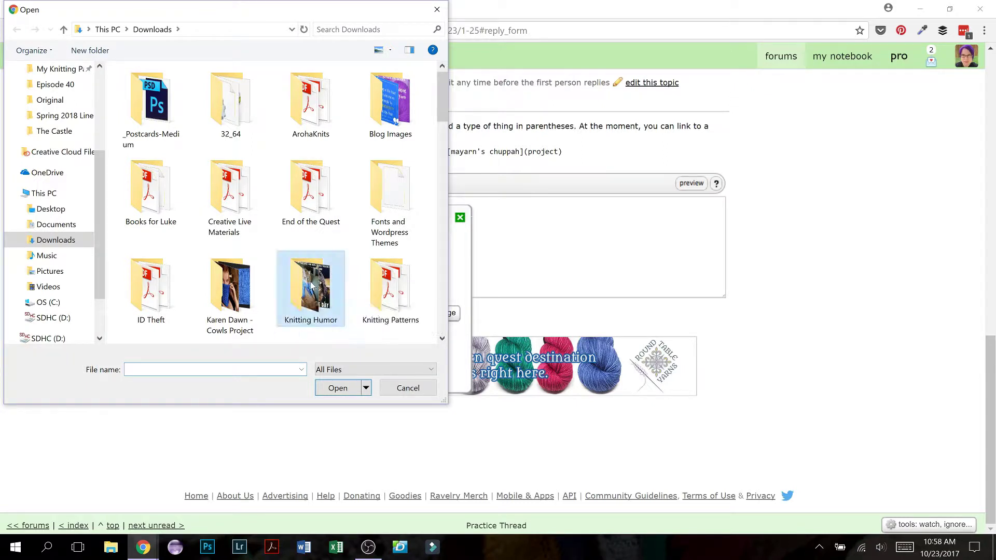
{"action": "double_click", "coordinate": [312, 284]}
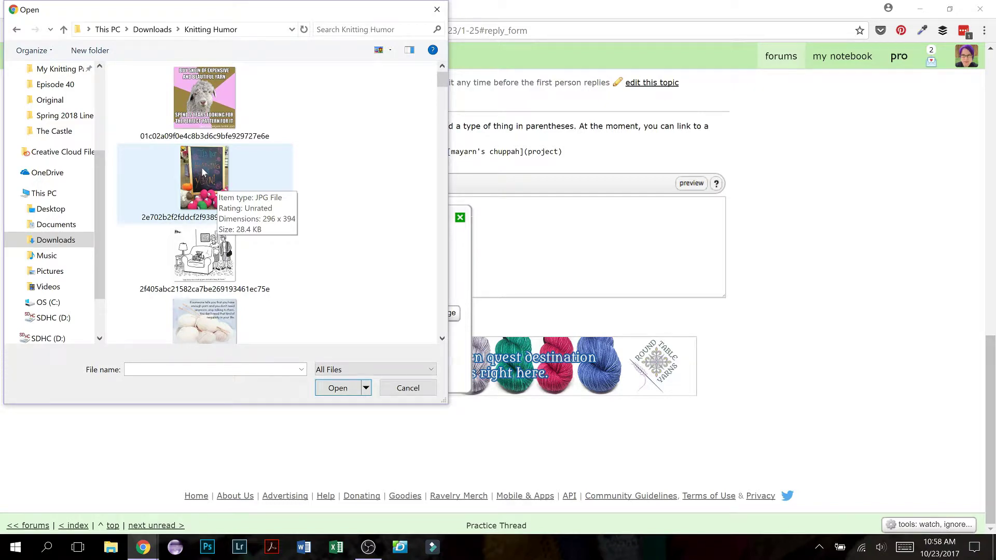
{"action": "left_click", "coordinate": [200, 182]}
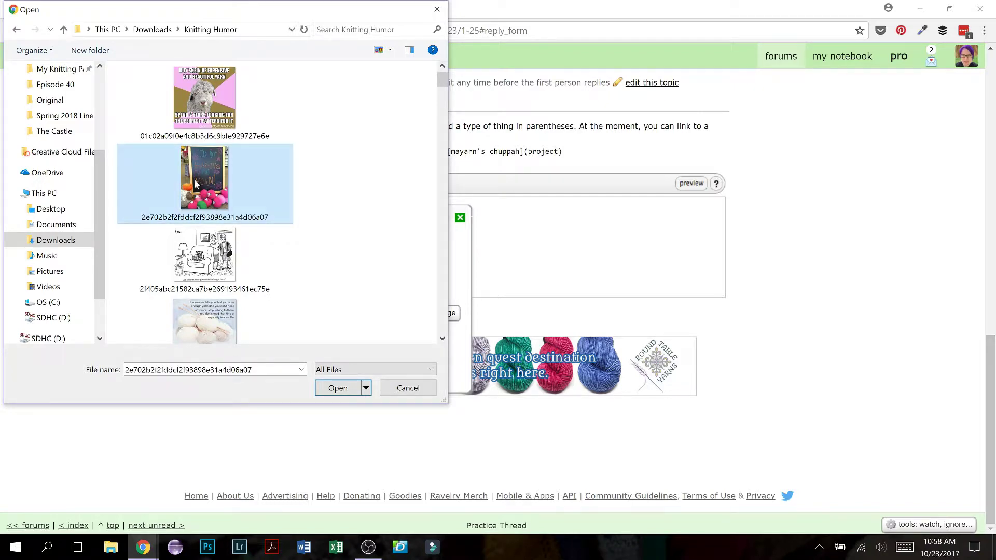
{"action": "left_click", "coordinate": [336, 390]}
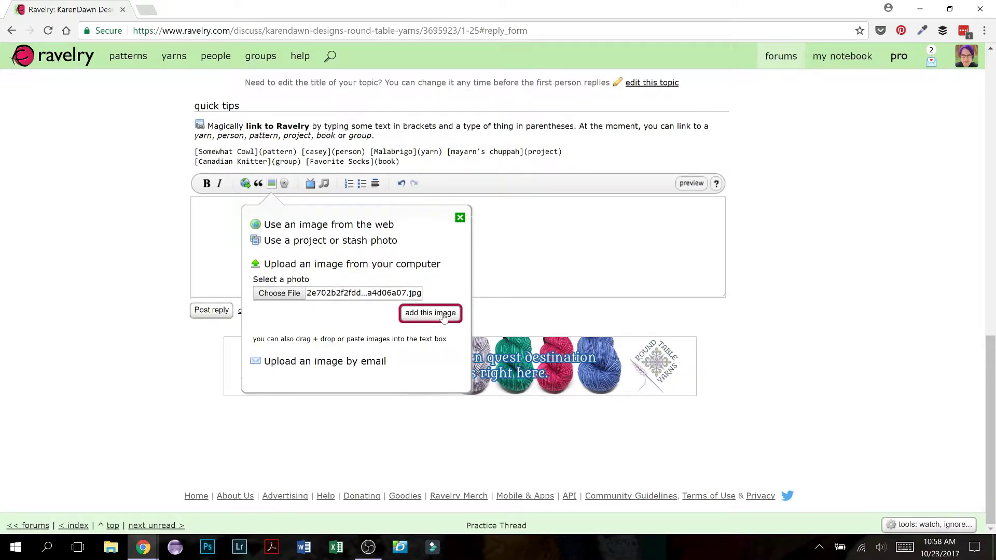
Upload the chalkboard yarn photo and insert its image markup into the reply
{"action": "left_click", "coordinate": [444, 313]}
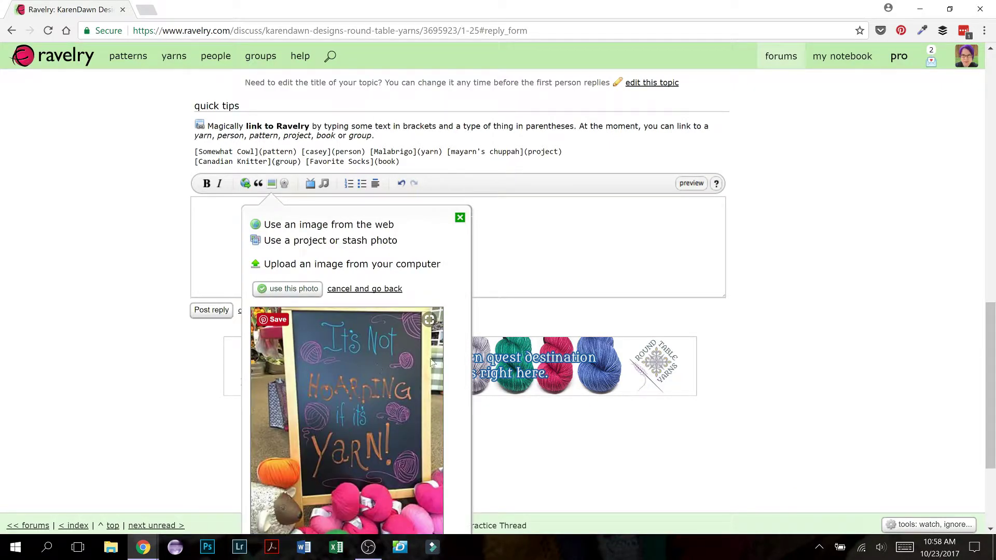
{"action": "scroll", "coordinate": [459, 351], "scroll_direction": "down", "scroll_amount": 2}
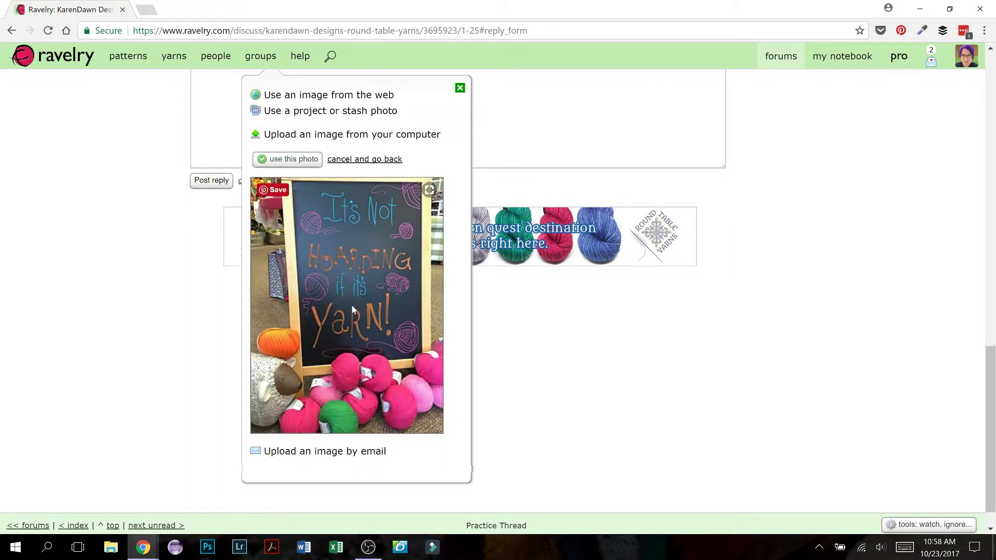
{"action": "left_click", "coordinate": [282, 160]}
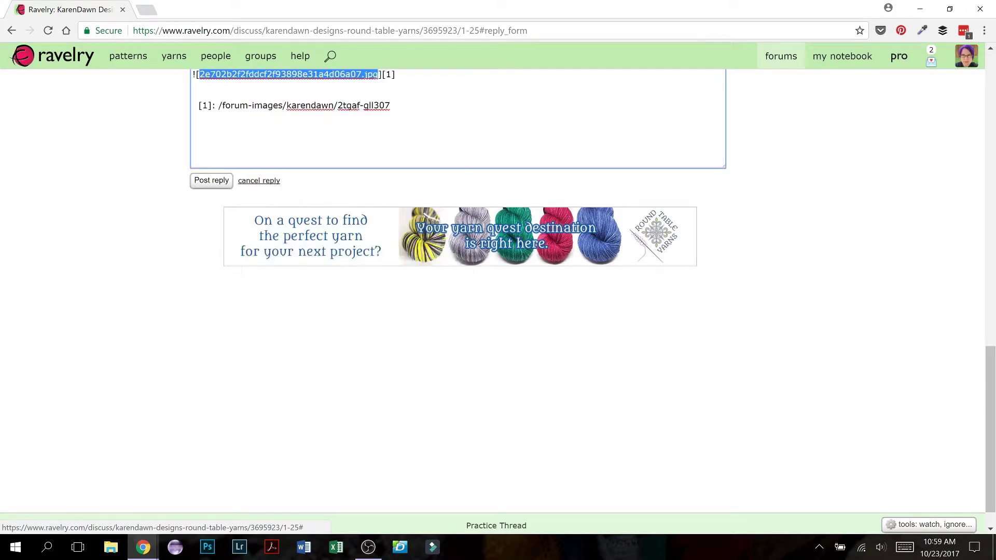
{"action": "scroll", "coordinate": [192, 404], "scroll_direction": "up", "scroll_amount": 1}
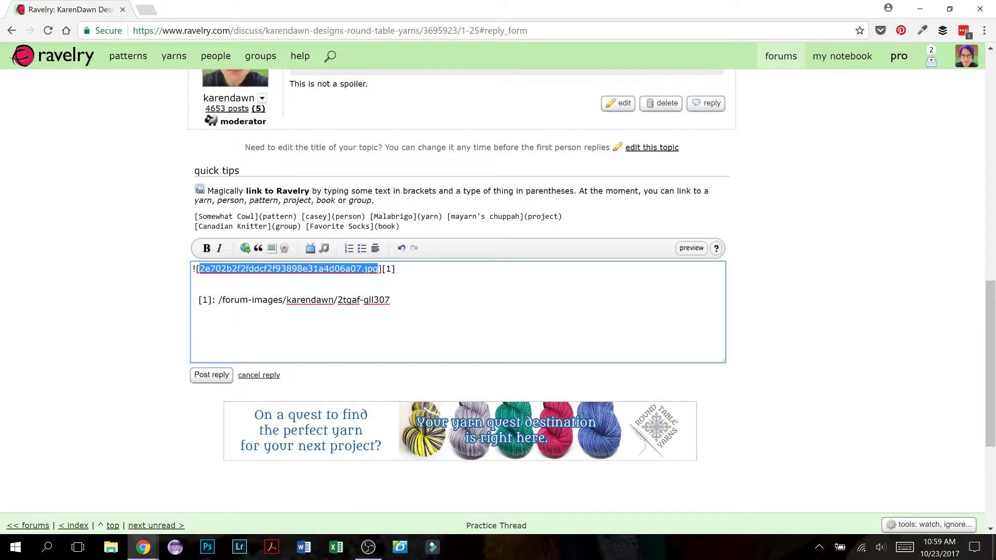
{"action": "left_click", "coordinate": [193, 279]}
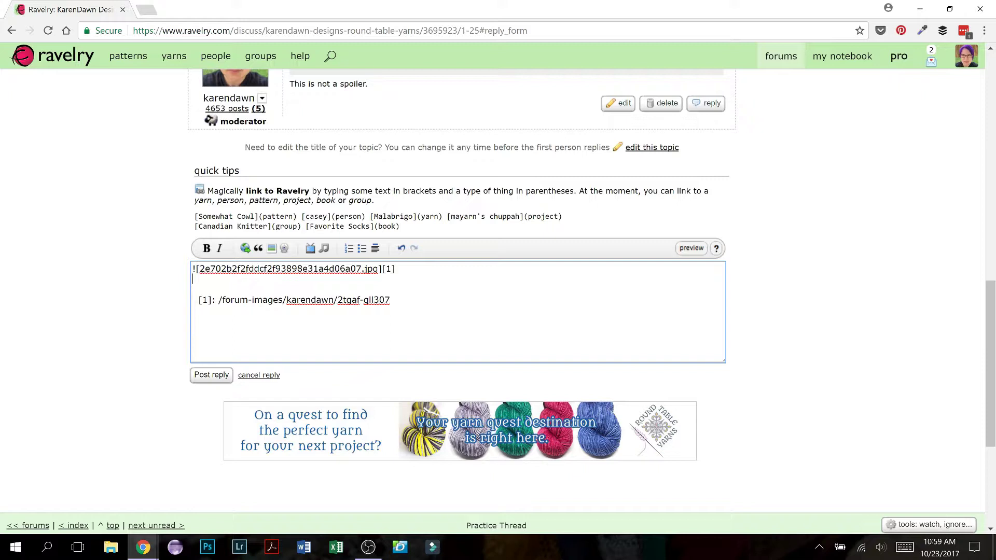
Post the chalkboard photo reply as post 6 in the Practice Thread
{"action": "left_click", "coordinate": [220, 382]}
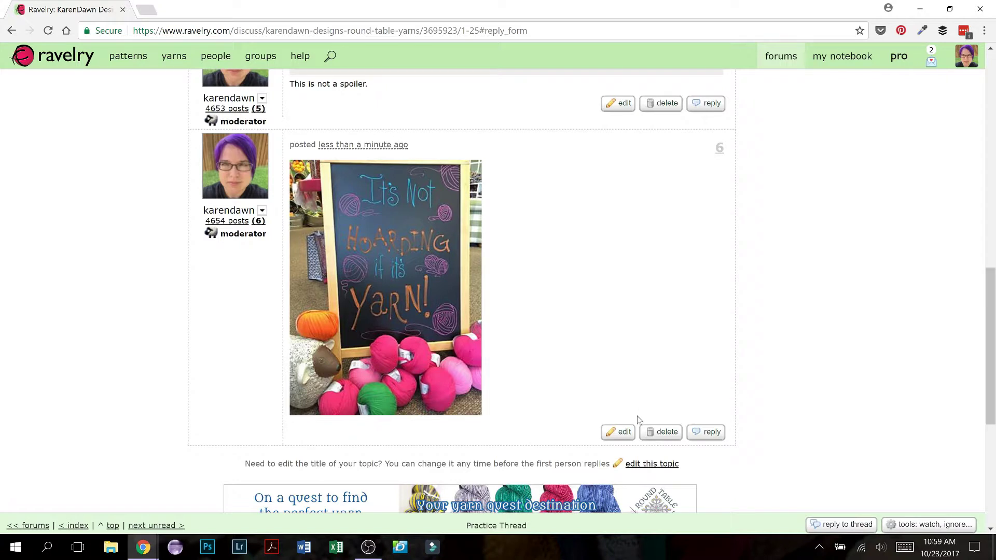
Start a new reply, then upload the armchair yarn cartoon and insert it
{"action": "left_click", "coordinate": [842, 525]}
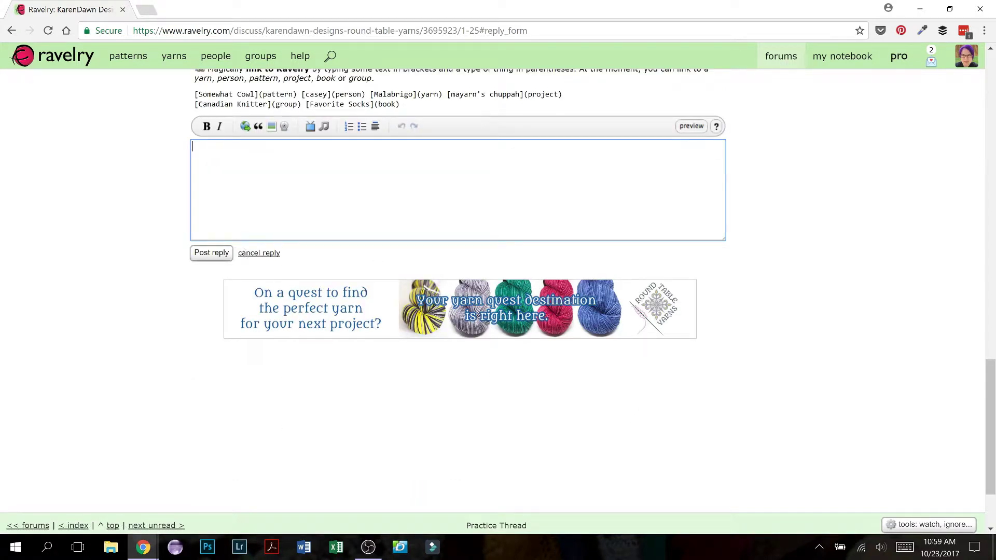
{"action": "left_click", "coordinate": [271, 127]}
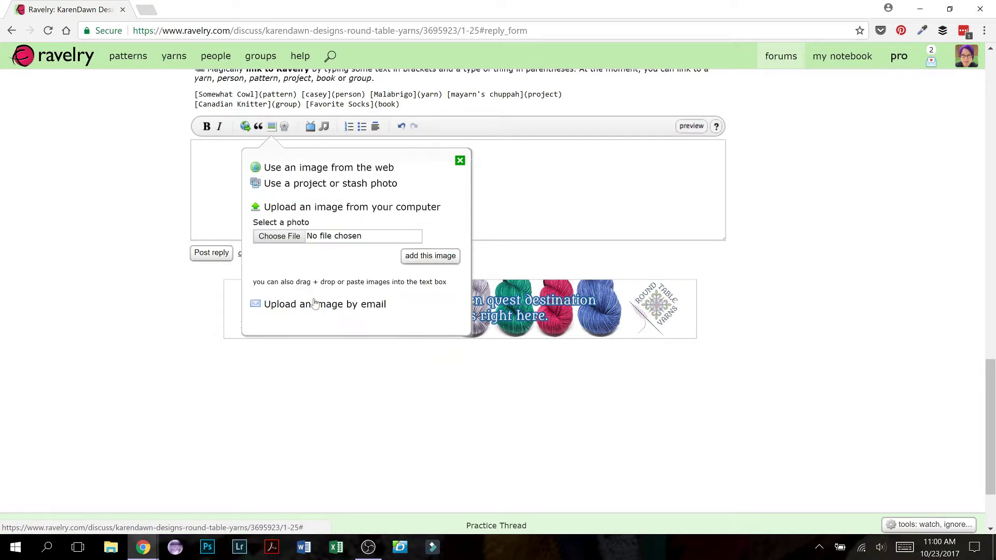
{"action": "left_click", "coordinate": [277, 238]}
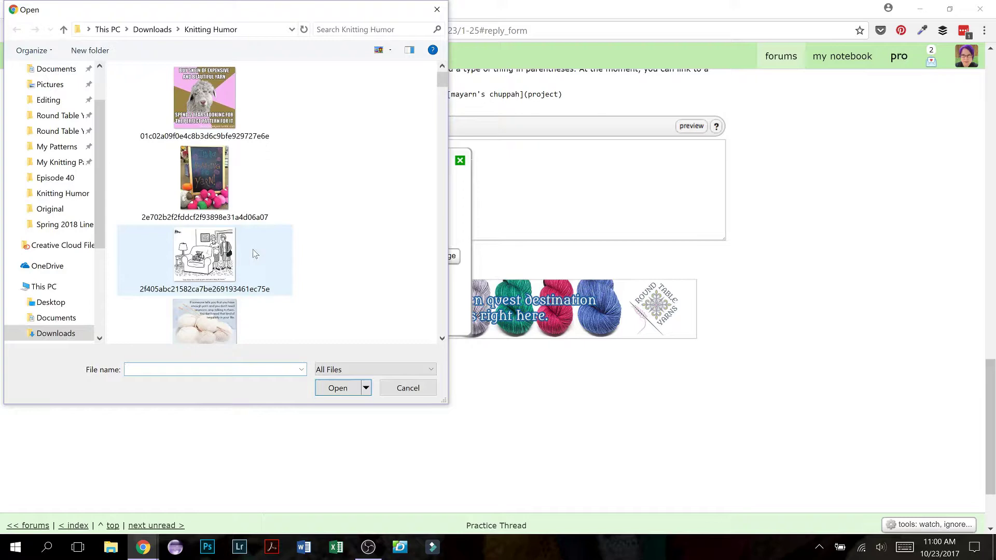
{"action": "left_click", "coordinate": [203, 255]}
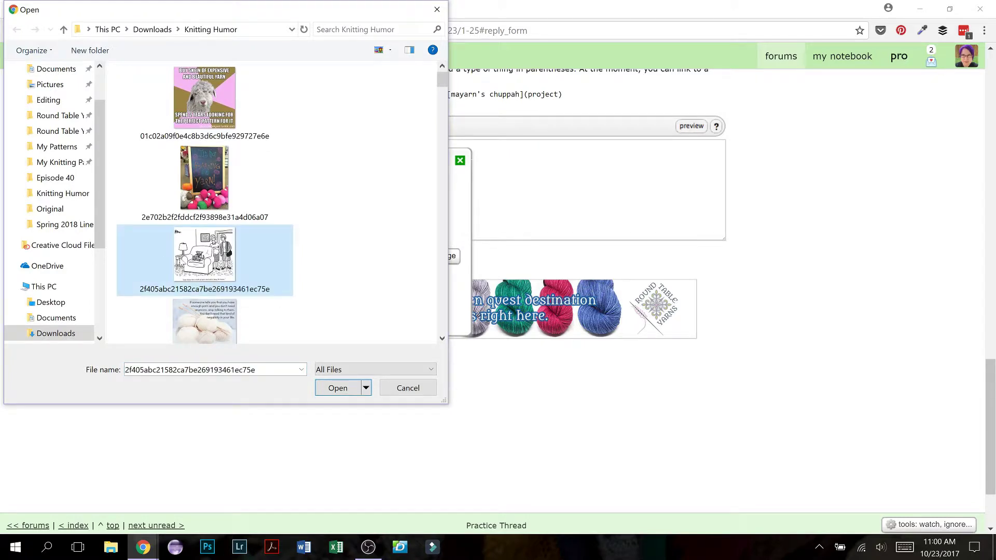
{"action": "left_click", "coordinate": [339, 388]}
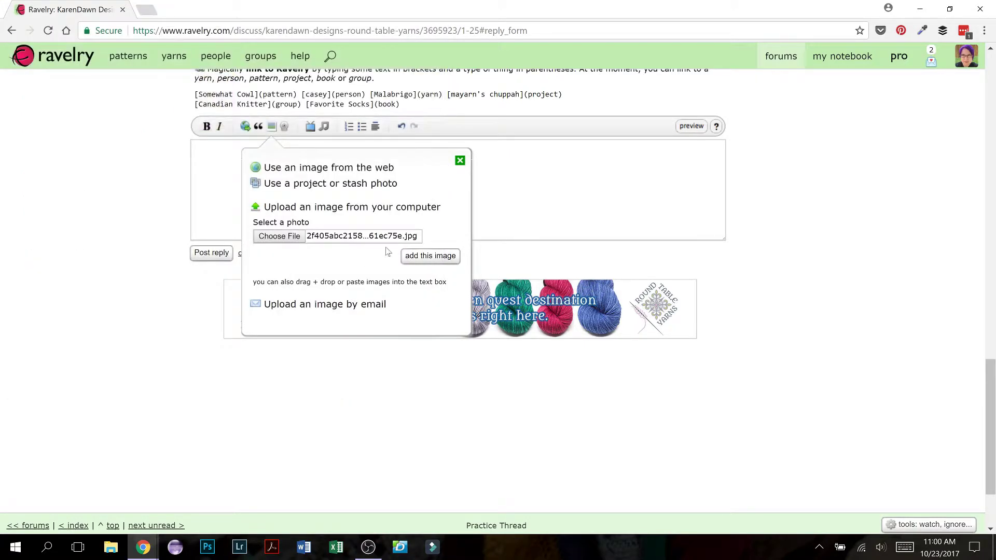
{"action": "left_click", "coordinate": [430, 256]}
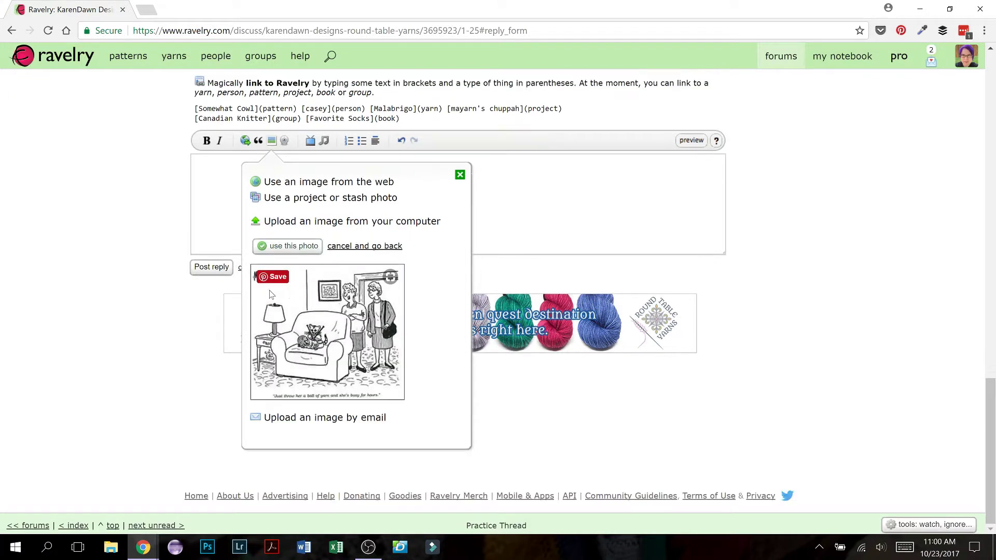
{"action": "left_click", "coordinate": [289, 247]}
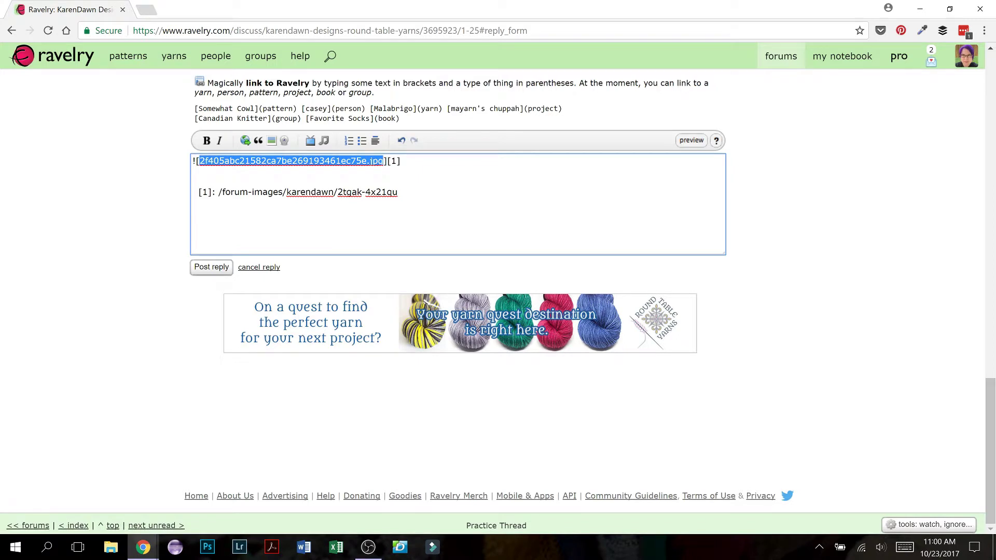
{"action": "left_click", "coordinate": [398, 192]}
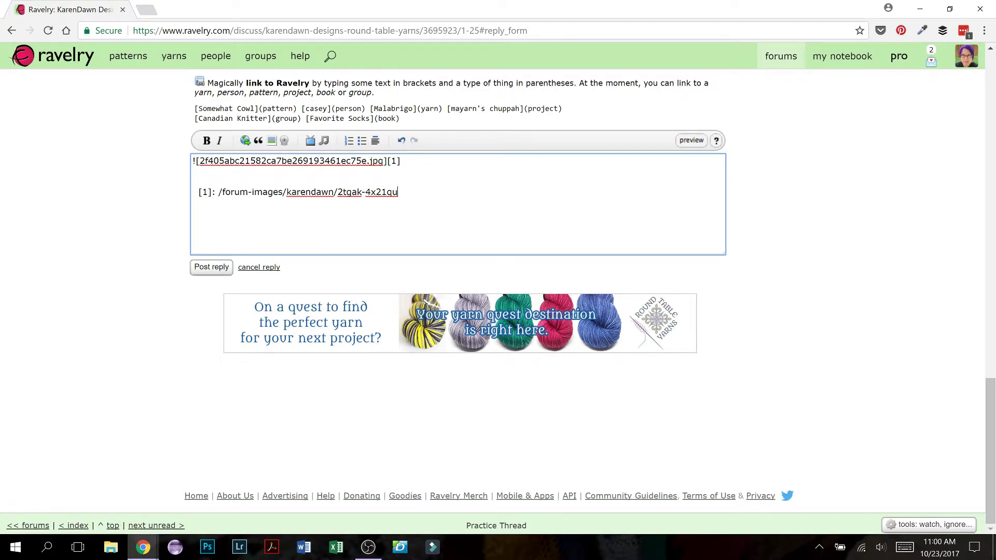
{"action": "left_click", "coordinate": [211, 267]}
{"action": "left_click", "coordinate": [693, 141]}
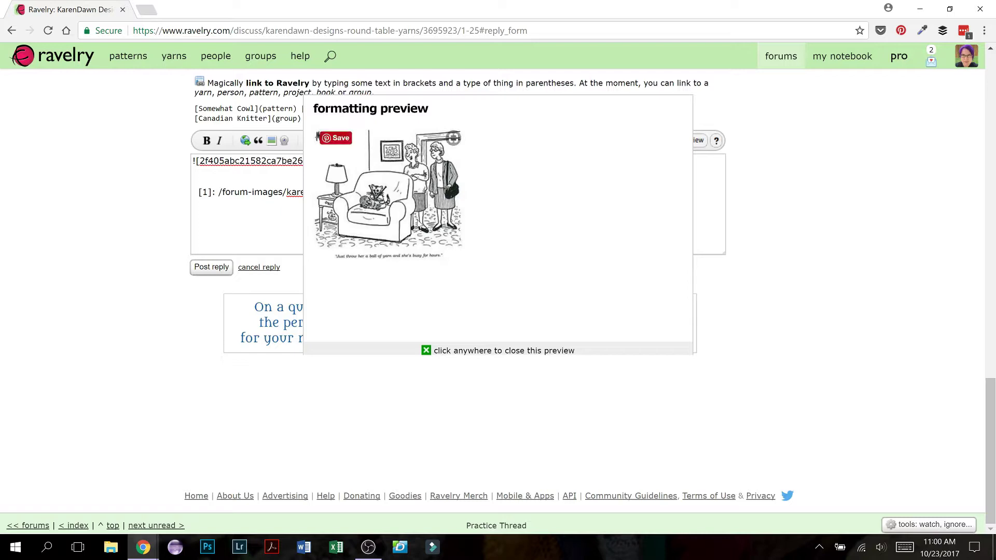
{"action": "left_click", "coordinate": [497, 292]}
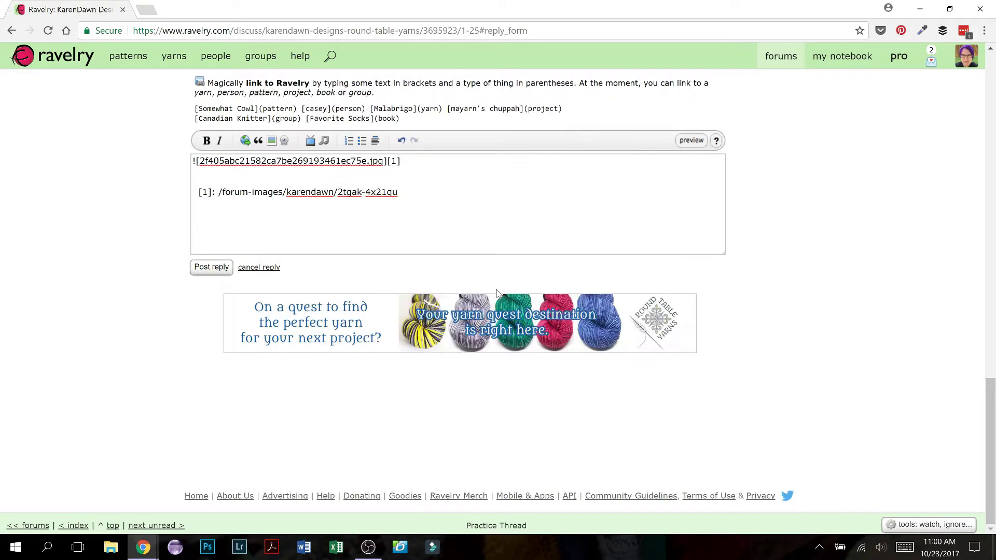
{"action": "left_click", "coordinate": [694, 141]}
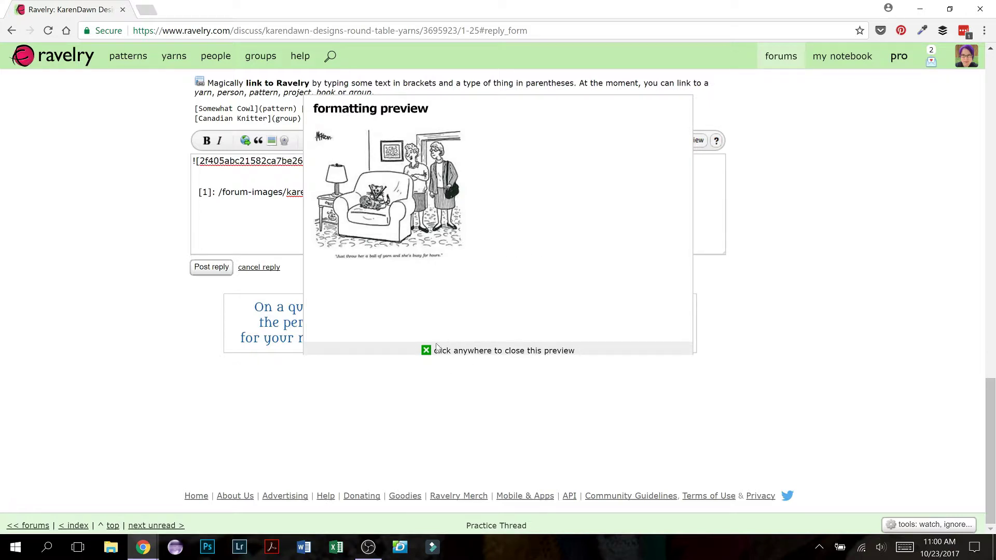
{"action": "left_click", "coordinate": [551, 217]}
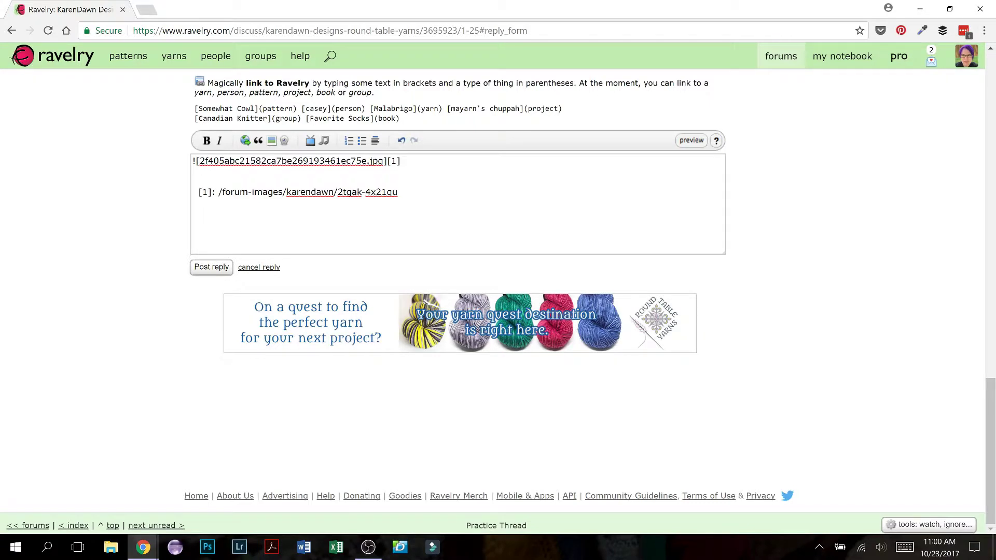
Post the armchair cartoon reply, then start another reply with image options showing
{"action": "left_click", "coordinate": [197, 270]}
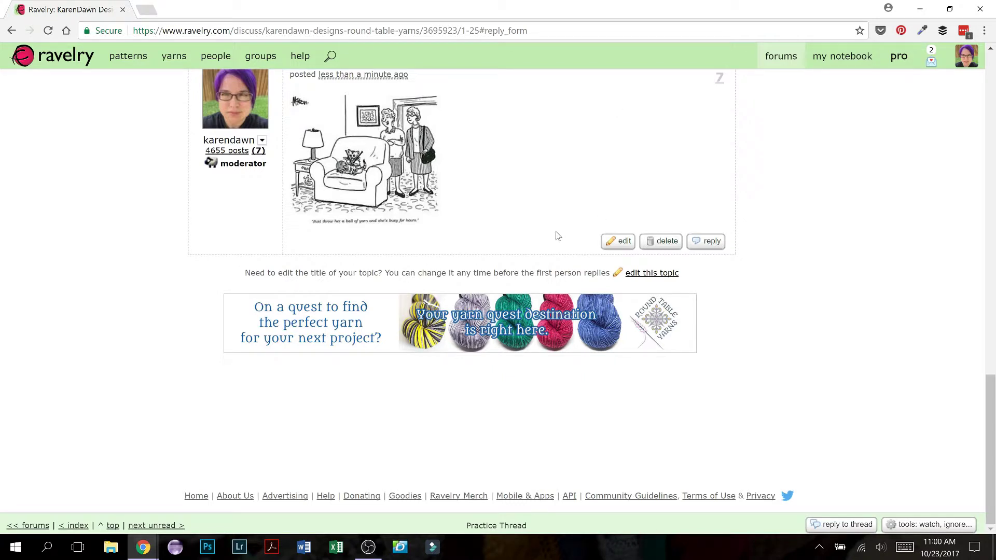
{"action": "left_click", "coordinate": [851, 525]}
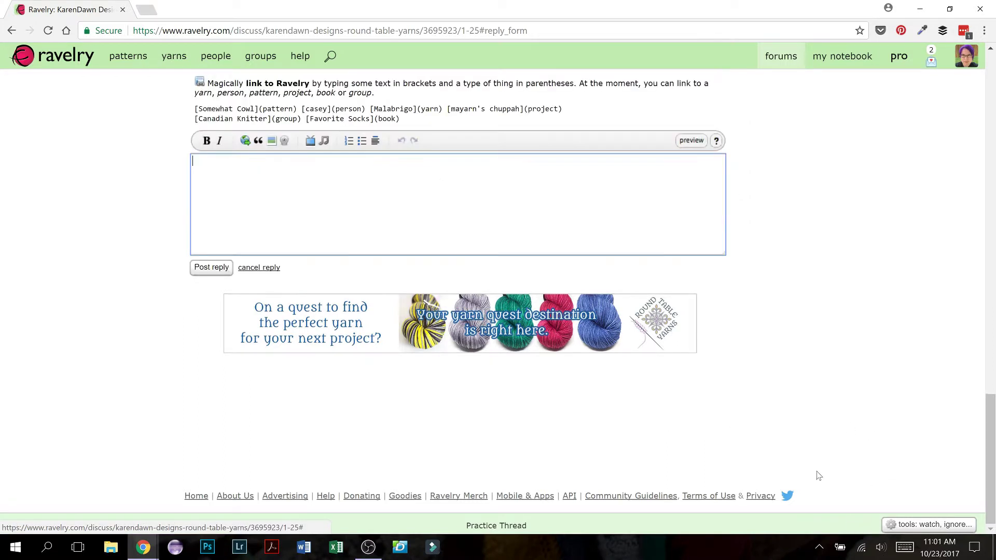
{"action": "left_click", "coordinate": [271, 141]}
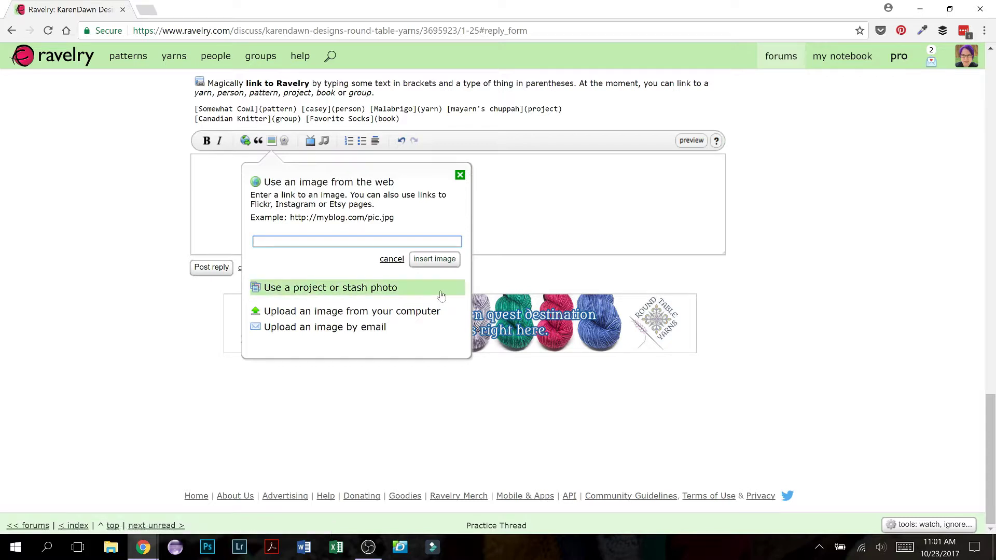
Show project and stash photos in the picker, limited to Projects only
{"action": "left_click", "coordinate": [338, 289]}
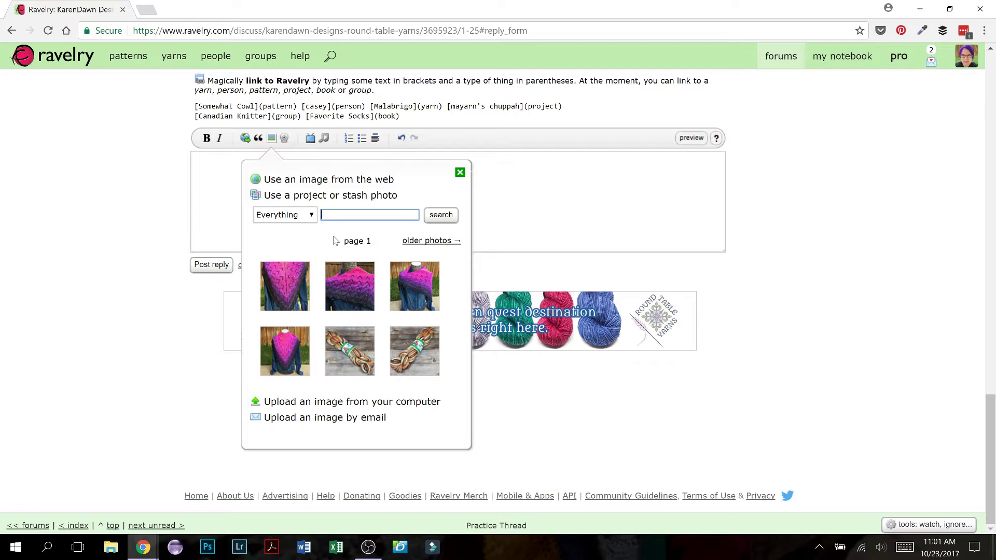
{"action": "left_click", "coordinate": [290, 222]}
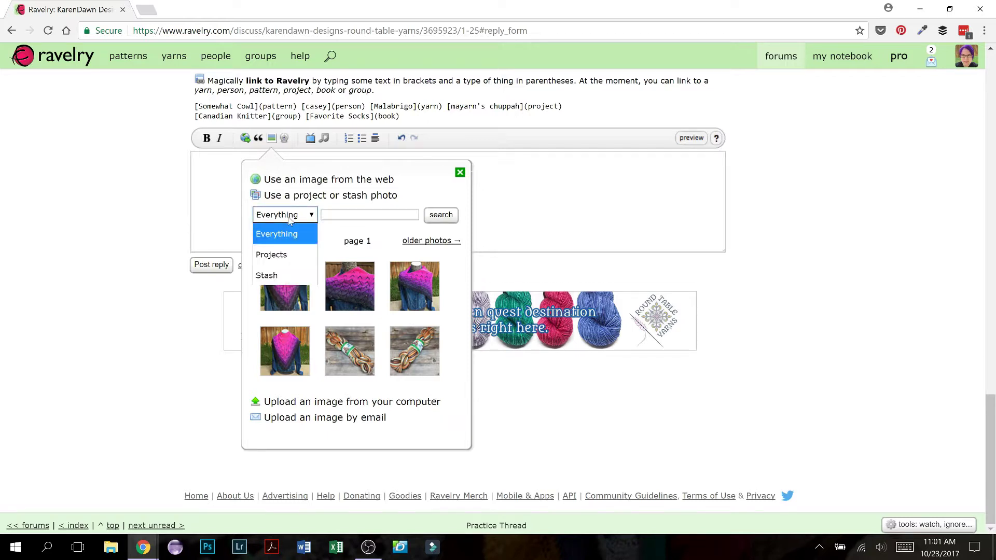
{"action": "left_click", "coordinate": [289, 261]}
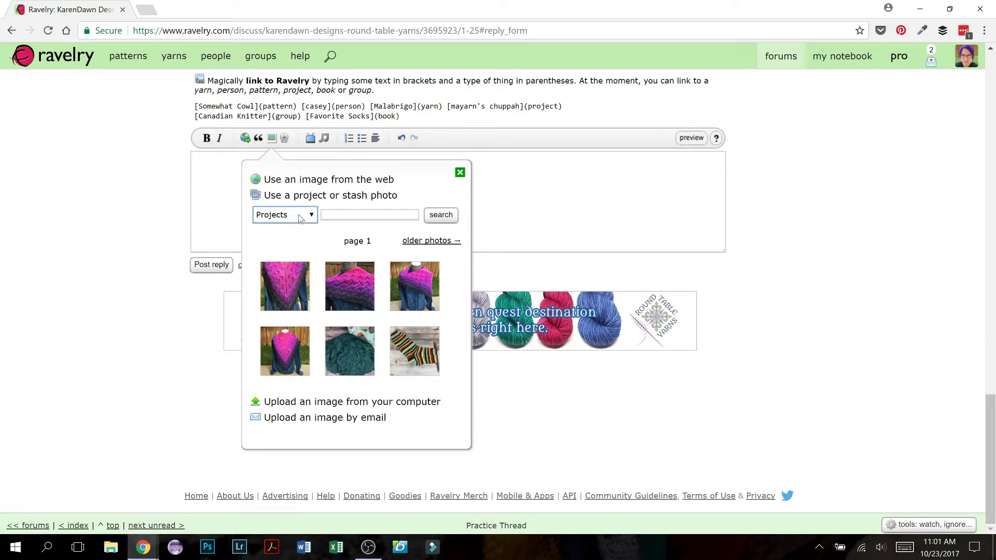
{"action": "left_click", "coordinate": [299, 237]}
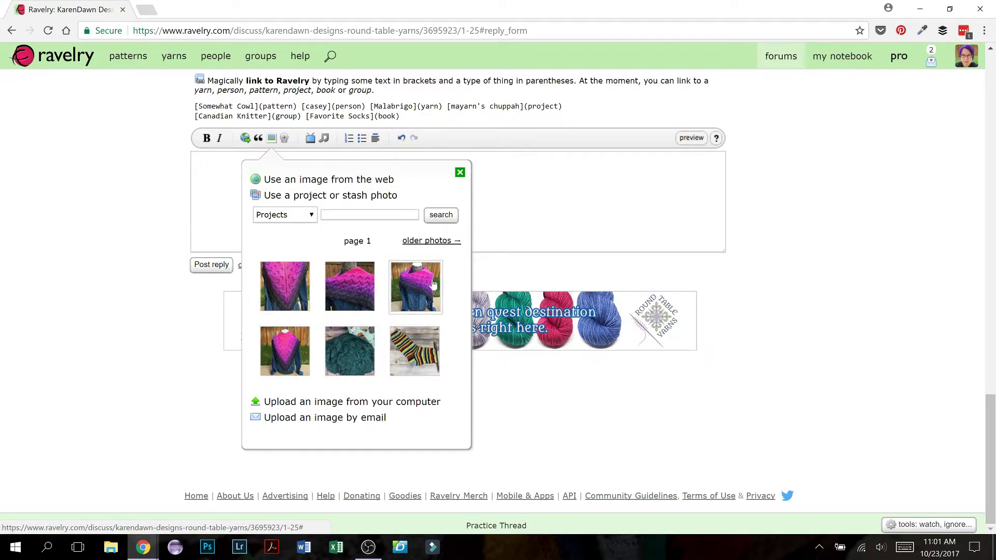
Page back through older project photos to page 6
{"action": "left_click", "coordinate": [432, 241]}
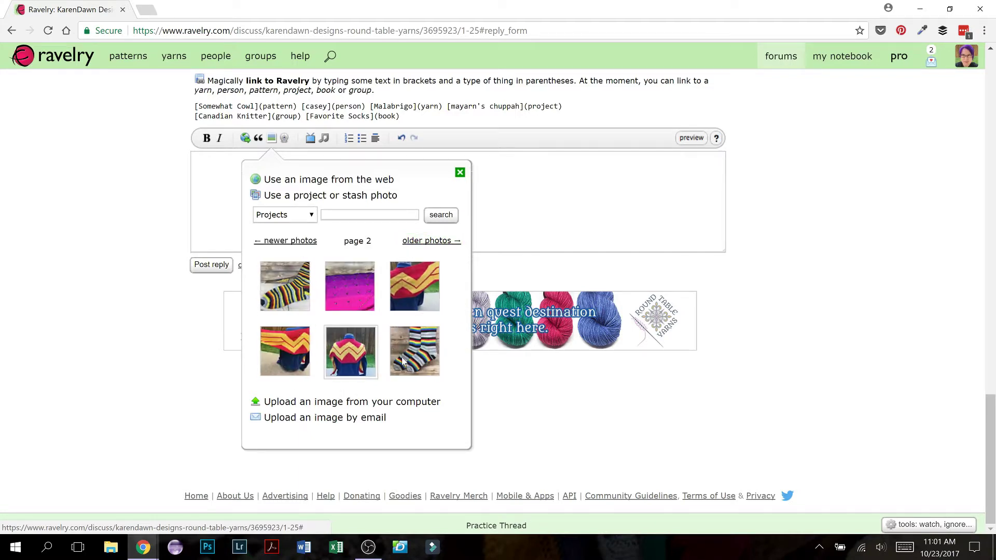
{"action": "left_click", "coordinate": [433, 242]}
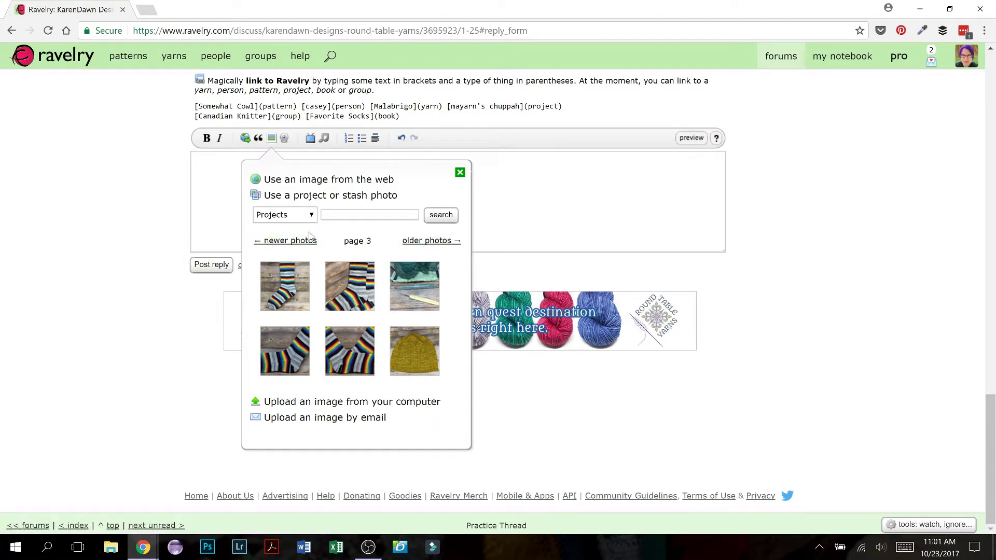
{"action": "left_click", "coordinate": [280, 242]}
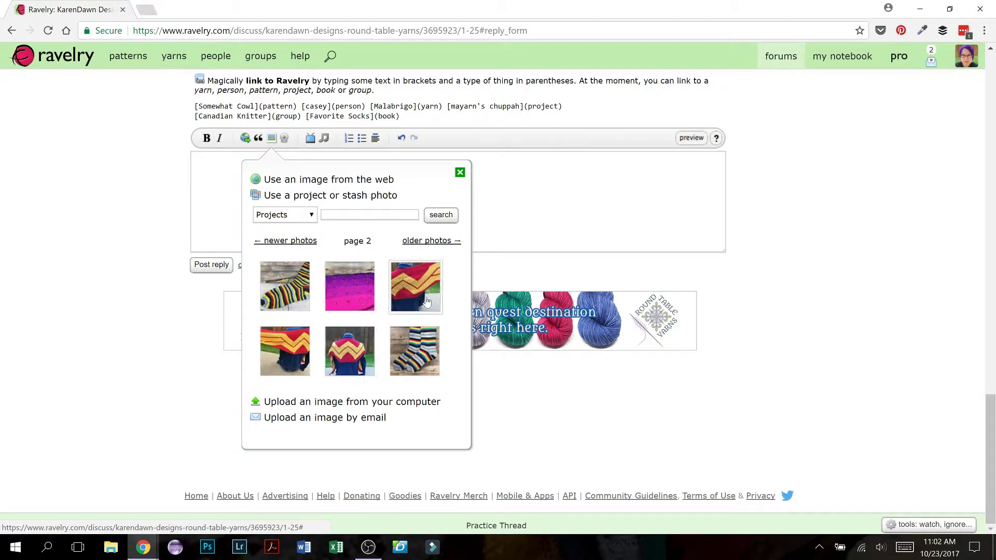
{"action": "left_click", "coordinate": [422, 244]}
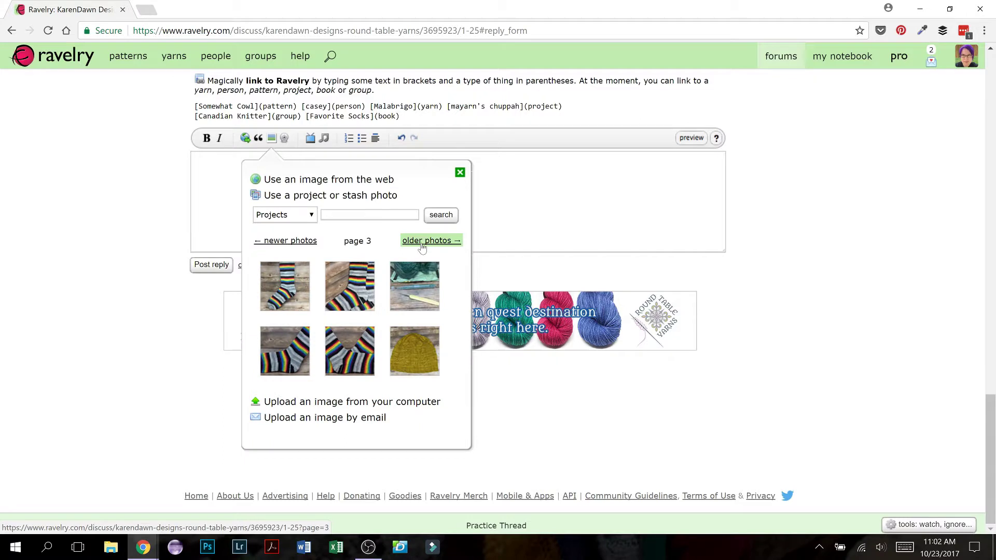
{"action": "left_click", "coordinate": [422, 244]}
{"action": "left_click", "coordinate": [421, 243]}
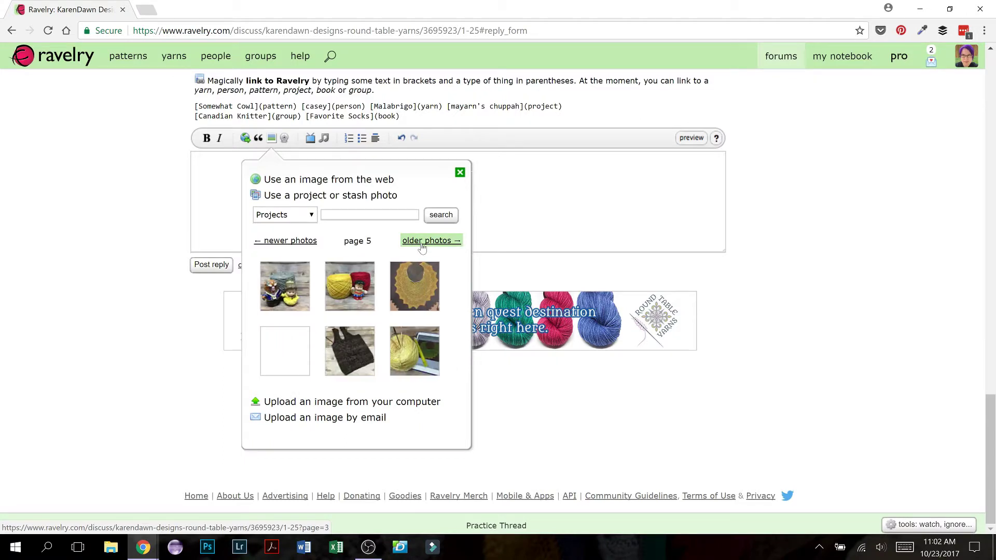
{"action": "left_click", "coordinate": [422, 244]}
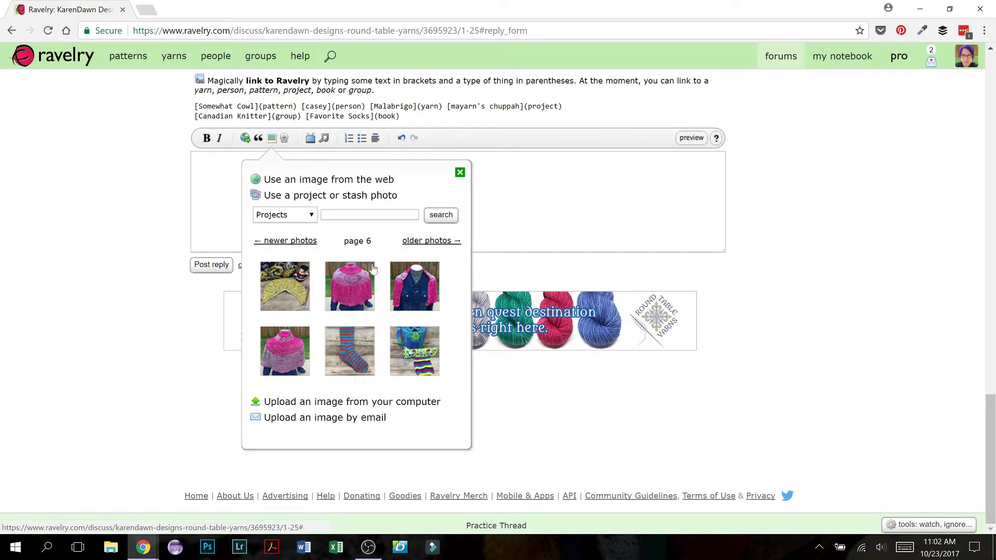
Search project photos for 'wonder woman' and preview the second Wonder Woman Wrap photo
{"action": "left_click", "coordinate": [370, 214]}
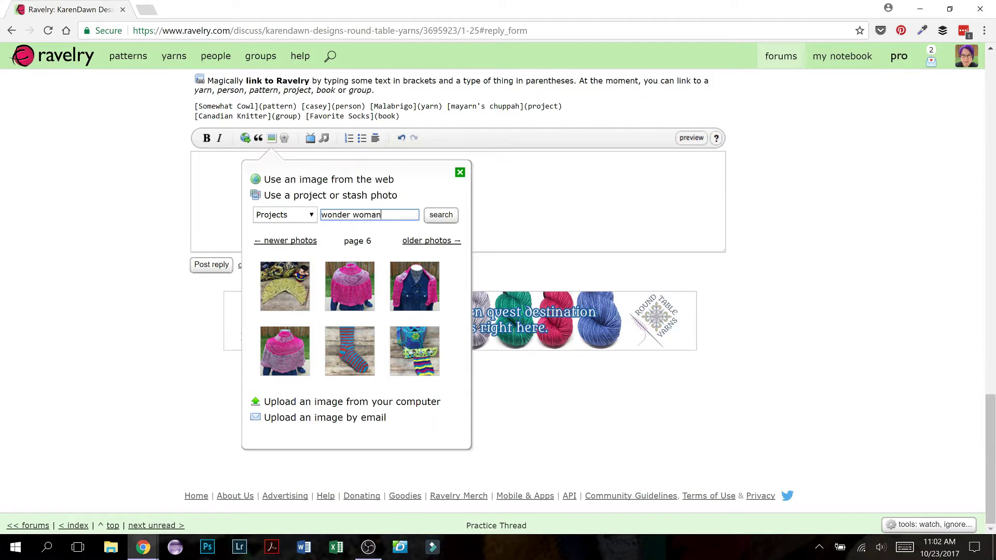
{"action": "left_click", "coordinate": [442, 219]}
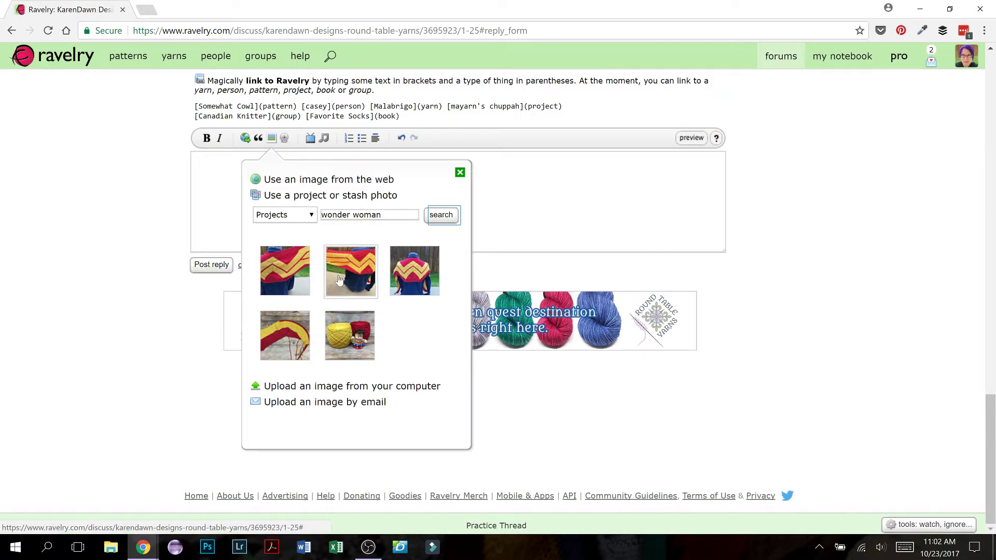
{"action": "left_click", "coordinate": [351, 274]}
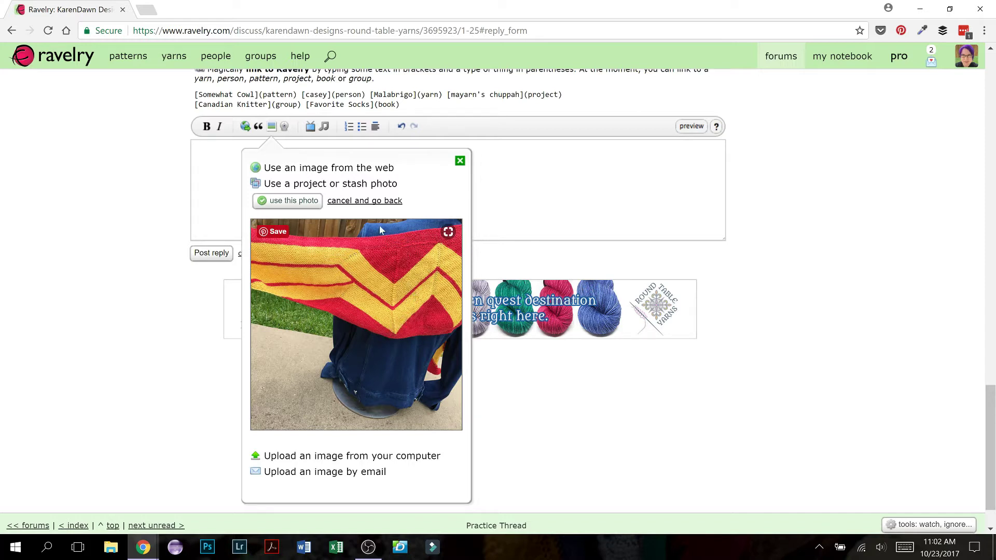
Insert the Wonder Woman Wrap photo and post it as post 8 in the thread
{"action": "left_click", "coordinate": [284, 204]}
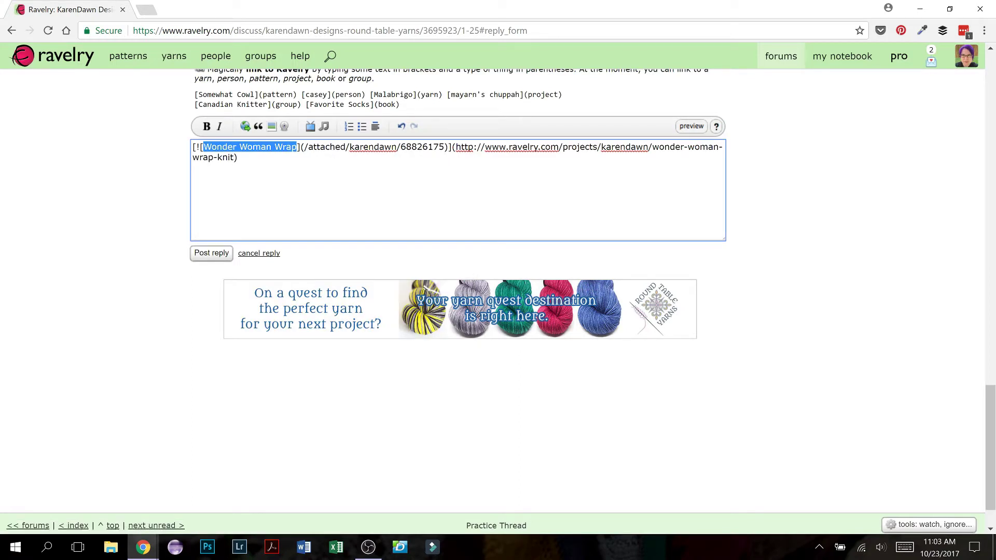
{"action": "left_click", "coordinate": [237, 157]}
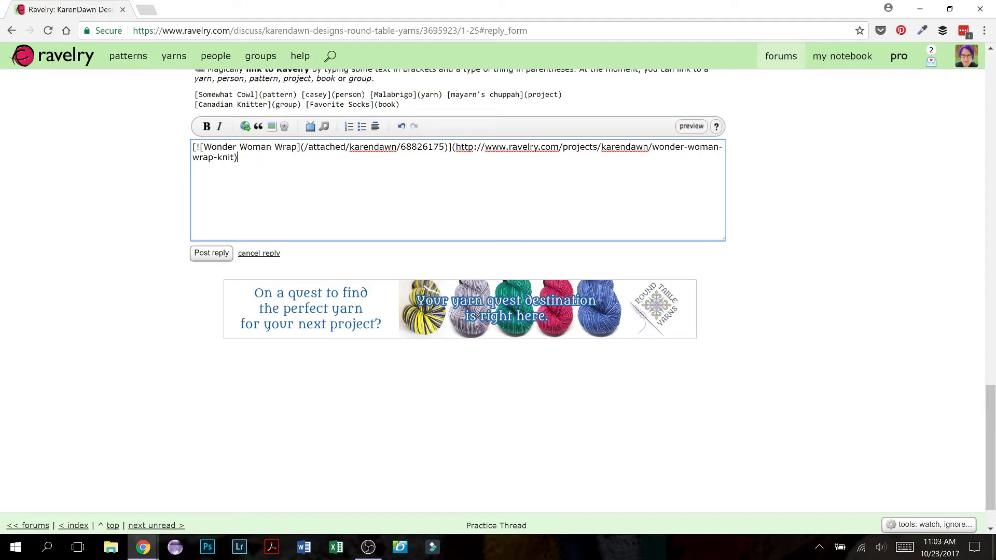
{"action": "left_click", "coordinate": [212, 254]}
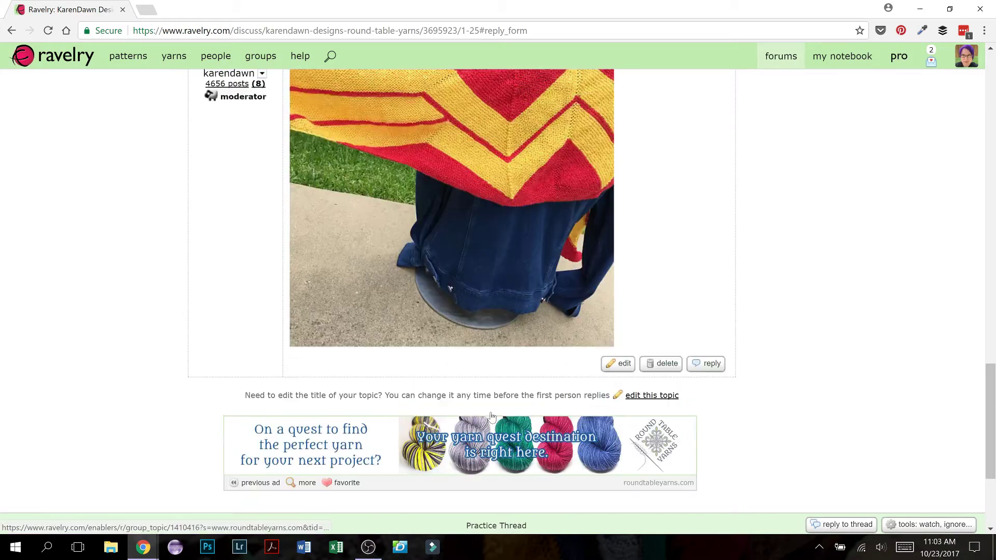
{"action": "scroll", "coordinate": [492, 415], "scroll_direction": "up", "scroll_amount": 3}
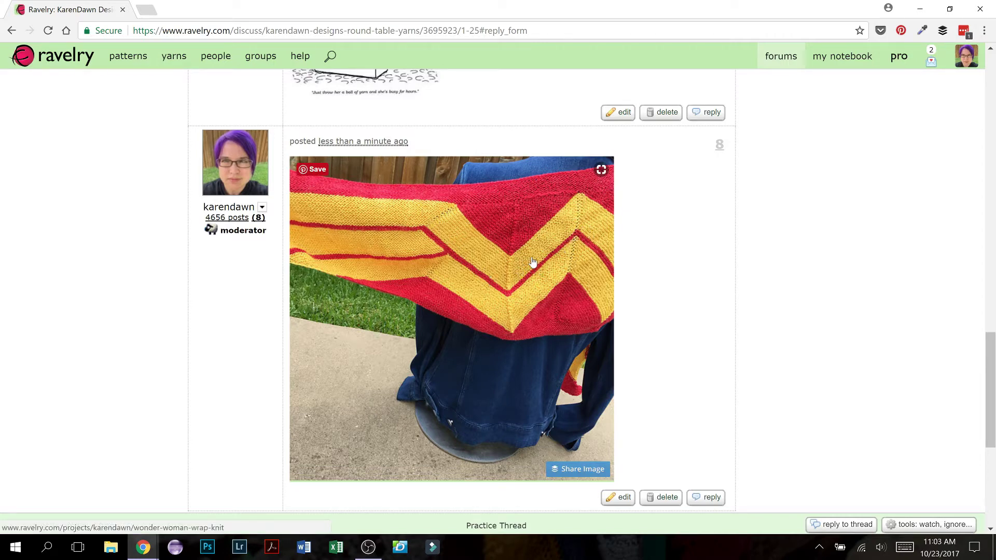
{"action": "left_click", "coordinate": [493, 267]}
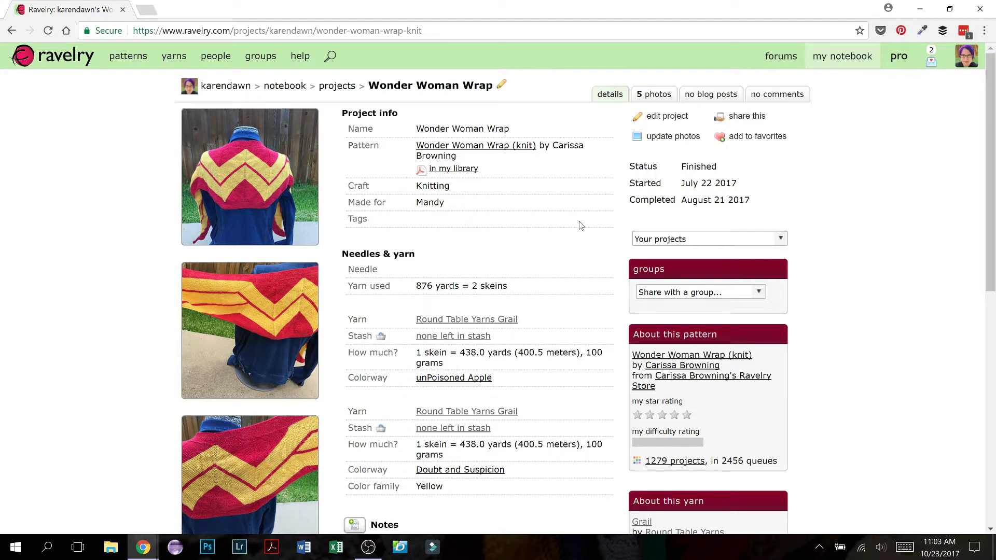
{"action": "left_click", "coordinate": [11, 30]}
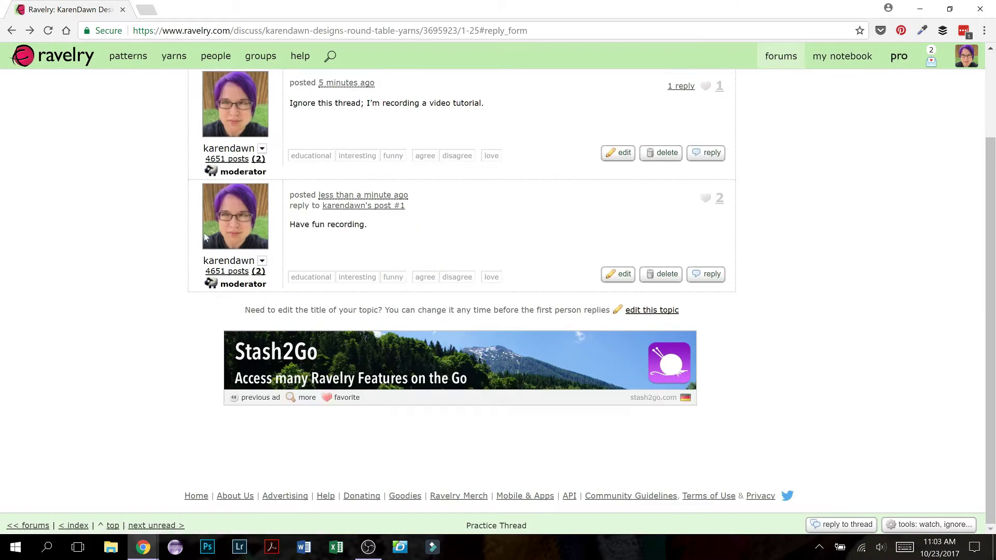
Reload the thread, start a new reply, and show its image-insertion options
{"action": "left_click", "coordinate": [47, 30]}
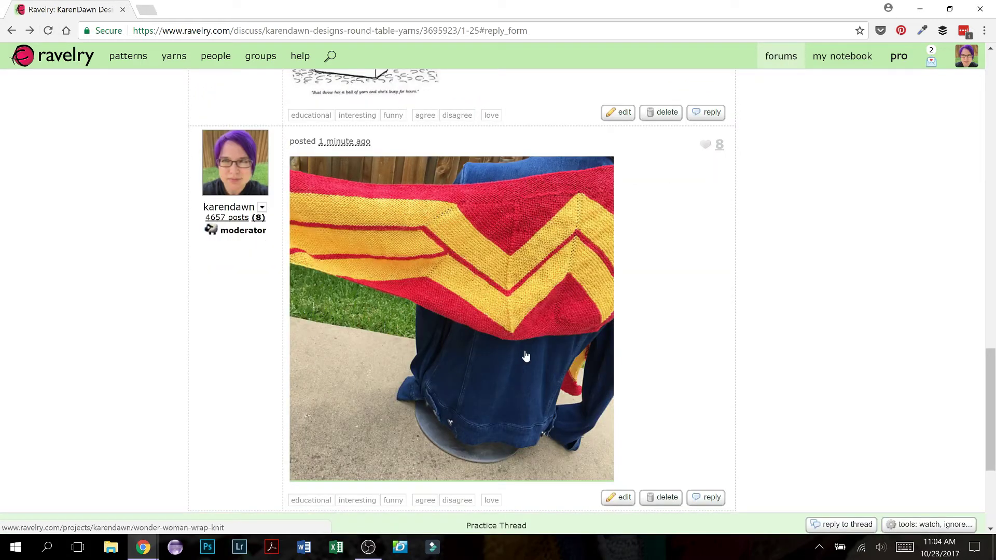
{"action": "scroll", "coordinate": [756, 402], "scroll_direction": "down", "scroll_amount": 1}
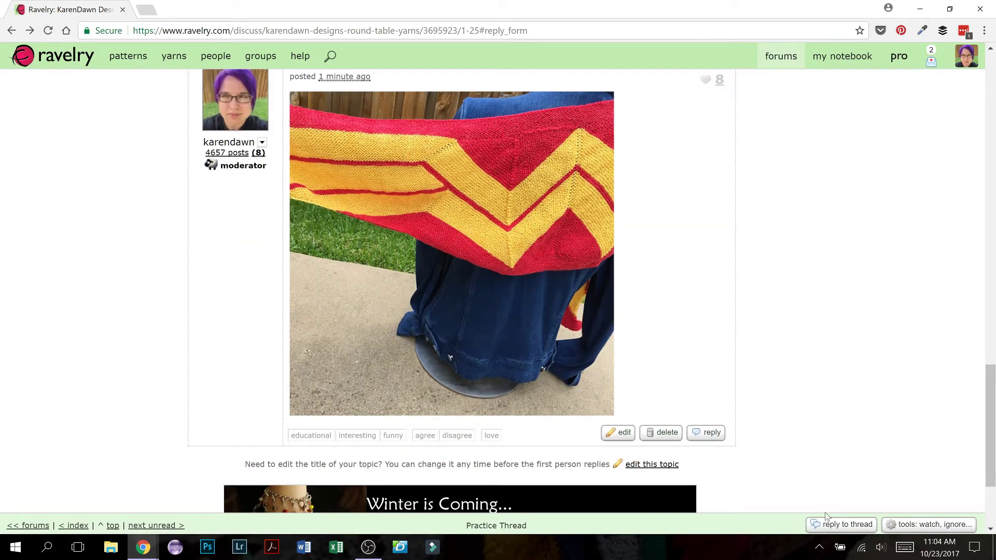
{"action": "left_click", "coordinate": [841, 524]}
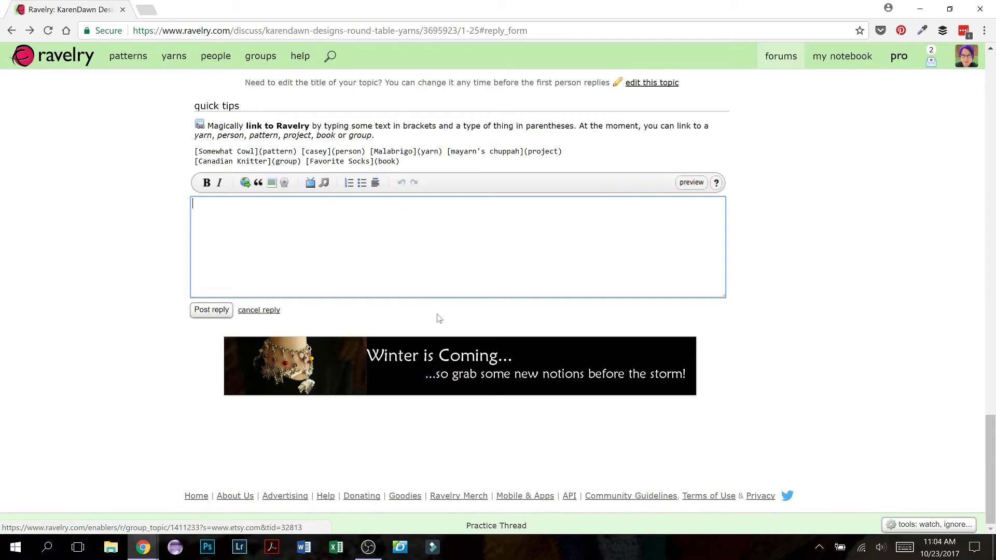
{"action": "left_click", "coordinate": [270, 183]}
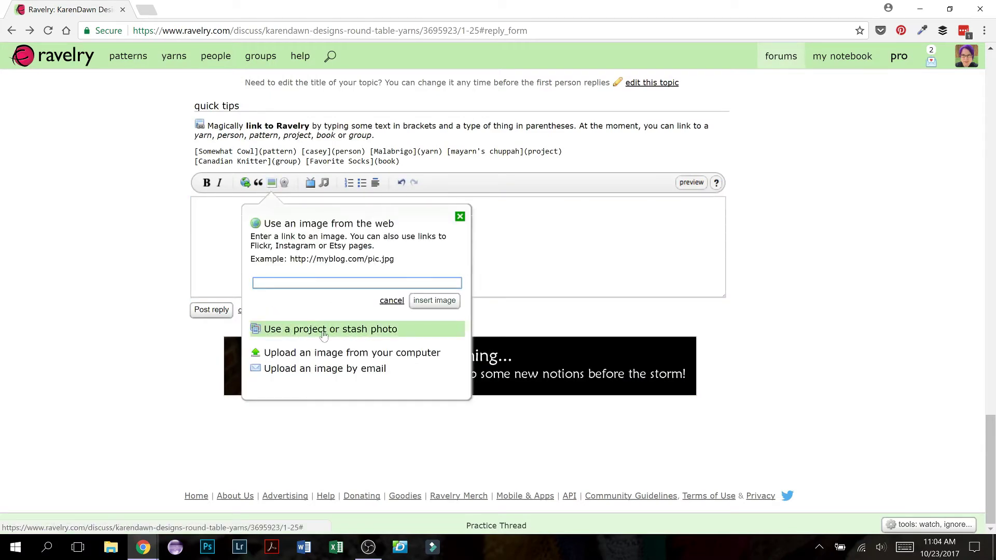
{"action": "scroll", "coordinate": [367, 342], "scroll_direction": "up", "scroll_amount": 8}
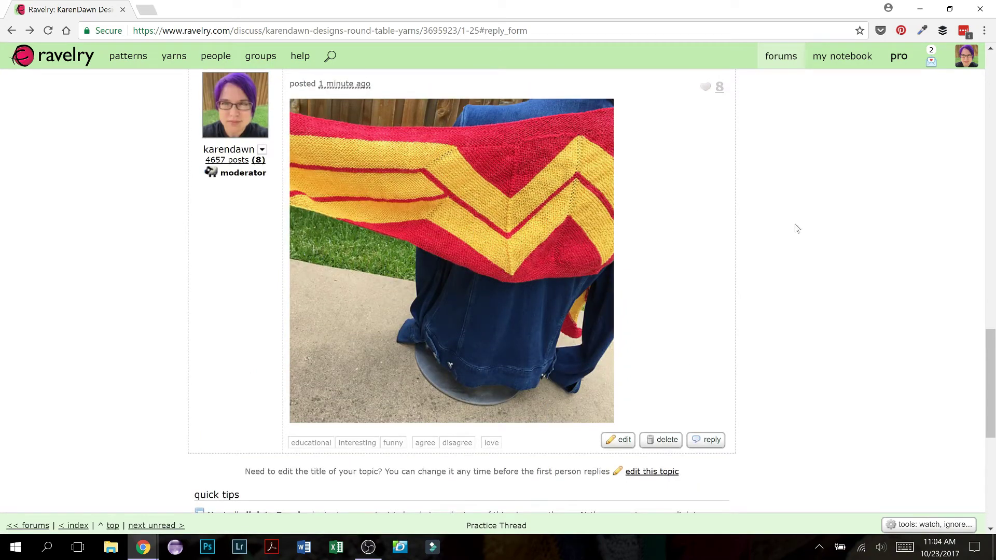
{"action": "scroll", "coordinate": [809, 231], "scroll_direction": "down", "scroll_amount": 6}
{"action": "scroll", "coordinate": [783, 250], "scroll_direction": "down", "scroll_amount": 1}
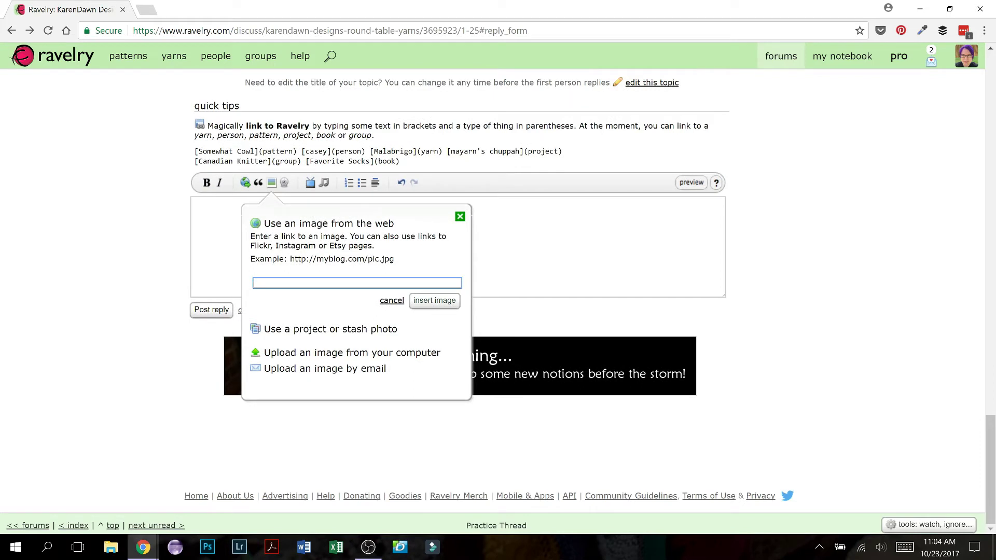
{"action": "left_click", "coordinate": [314, 369]}
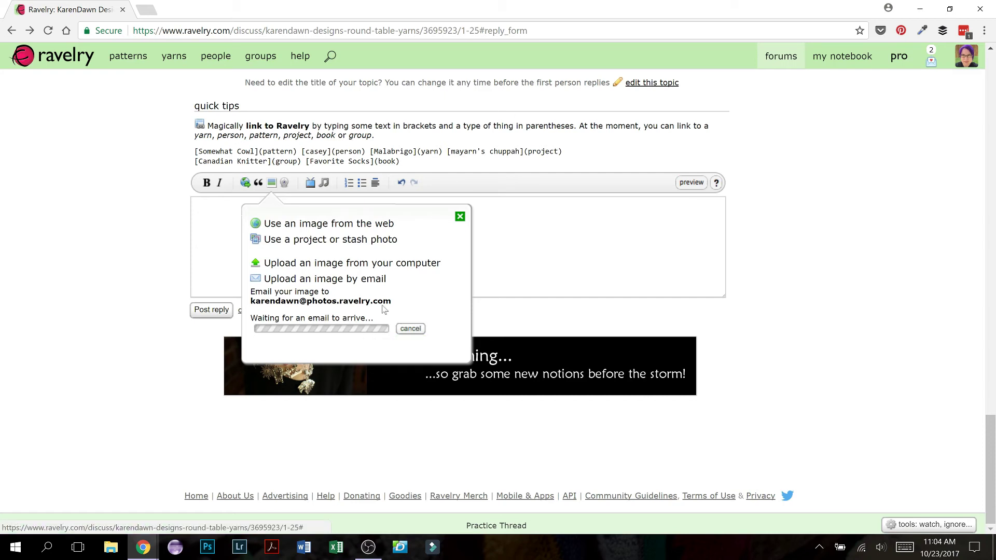
{"action": "left_click", "coordinate": [410, 328]}
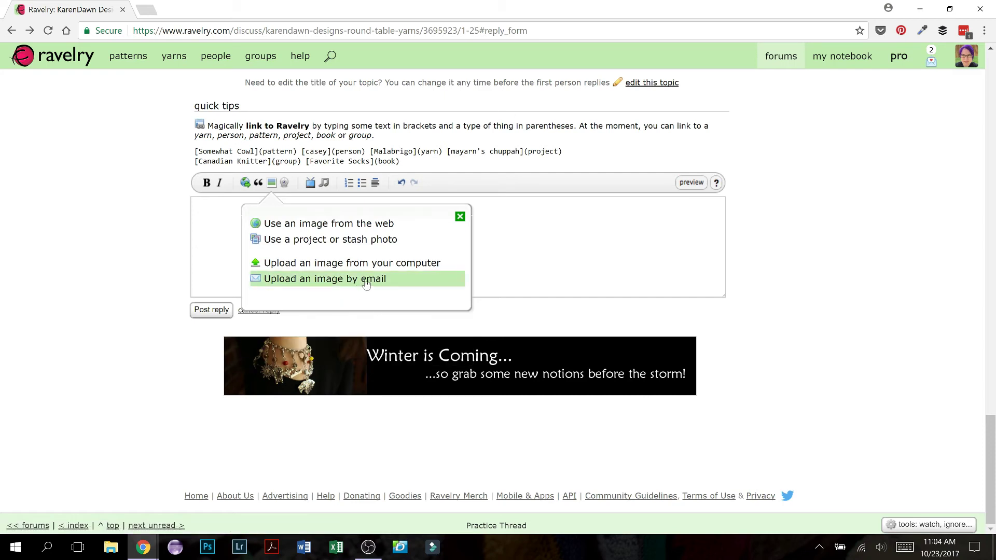